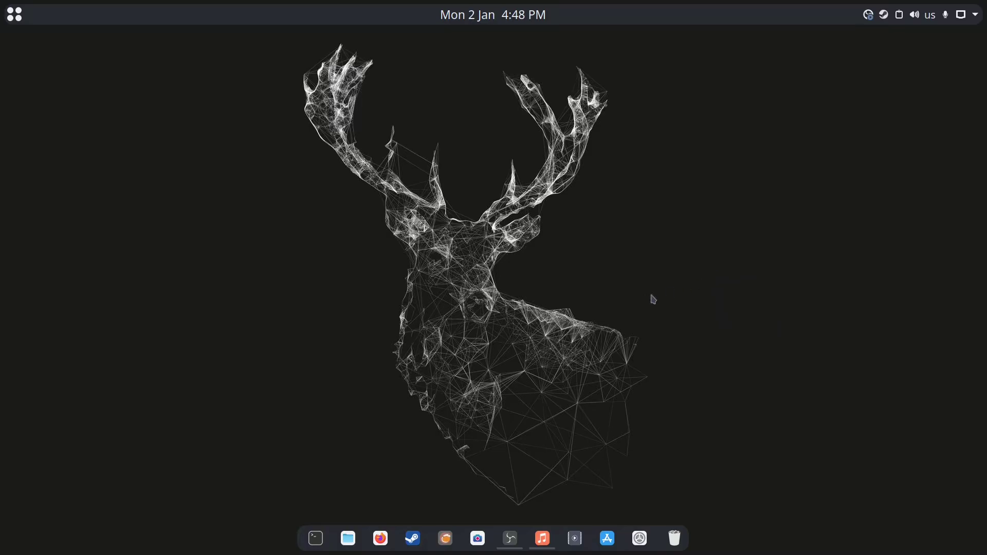
# Open Lutris and try to install League of Legends with the Standard Wine installer, using the downloaded setup file and English U.S. language.
pyautogui.click(446, 539)
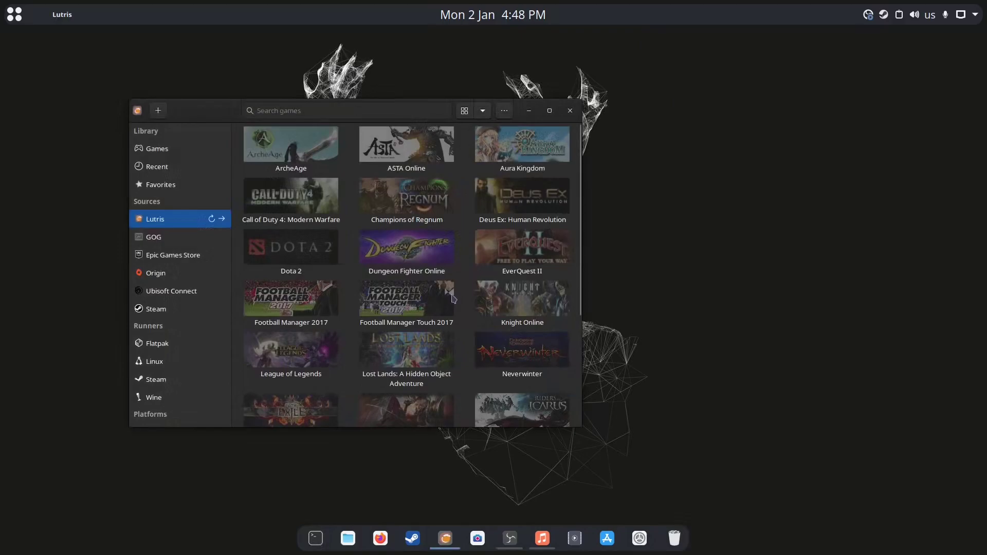
pyautogui.scroll(-1, 452, 298)
pyautogui.doubleClick(285, 326)
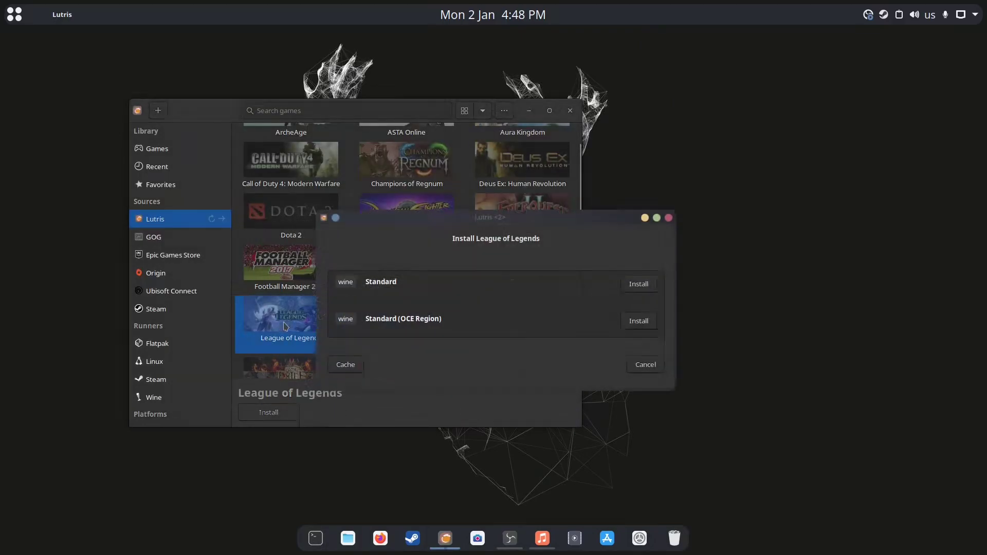
pyautogui.click(632, 284)
pyautogui.click(659, 409)
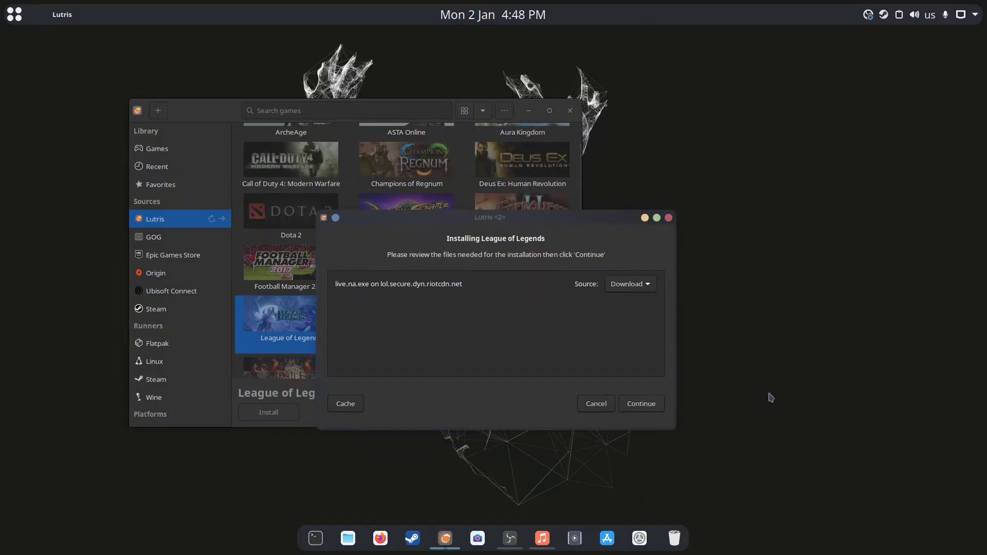
pyautogui.click(656, 410)
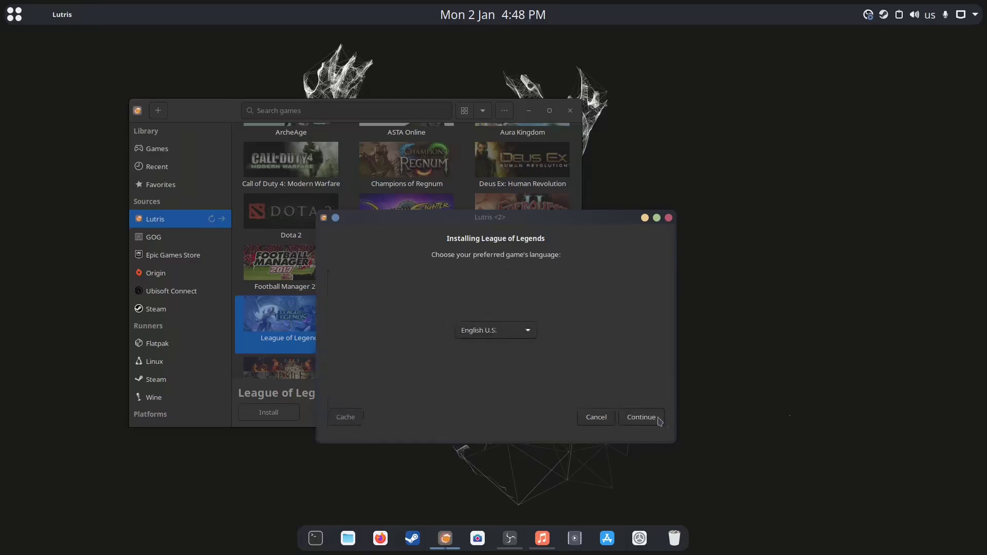
pyautogui.click(658, 418)
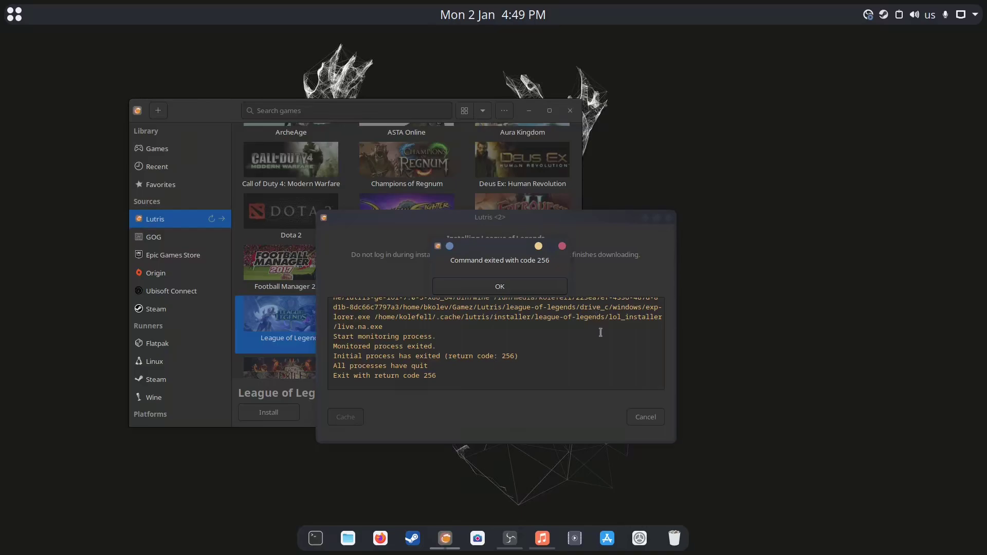
# Dismiss the error, cancel the League of Legends installation without removing game files, and close Lutris.
pyautogui.click(533, 290)
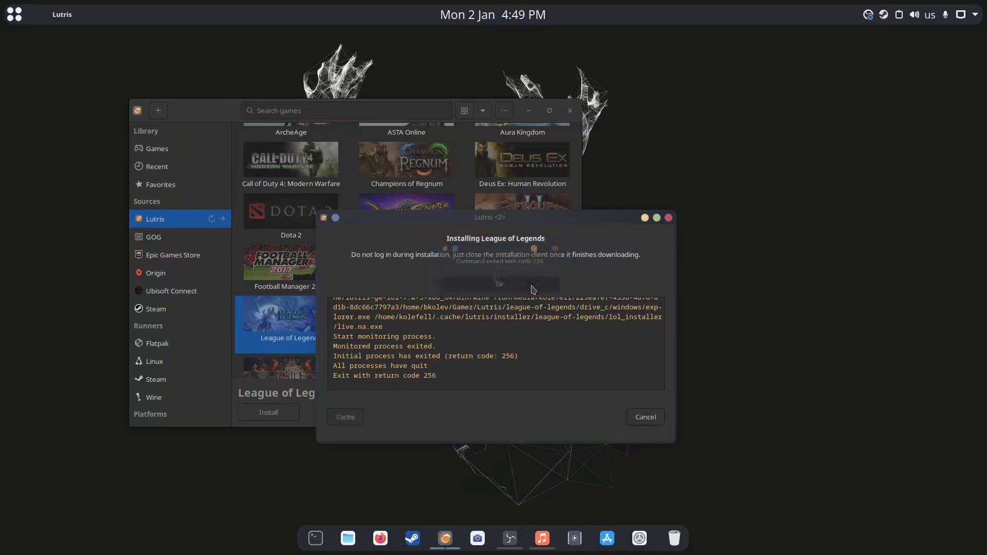
pyautogui.click(644, 418)
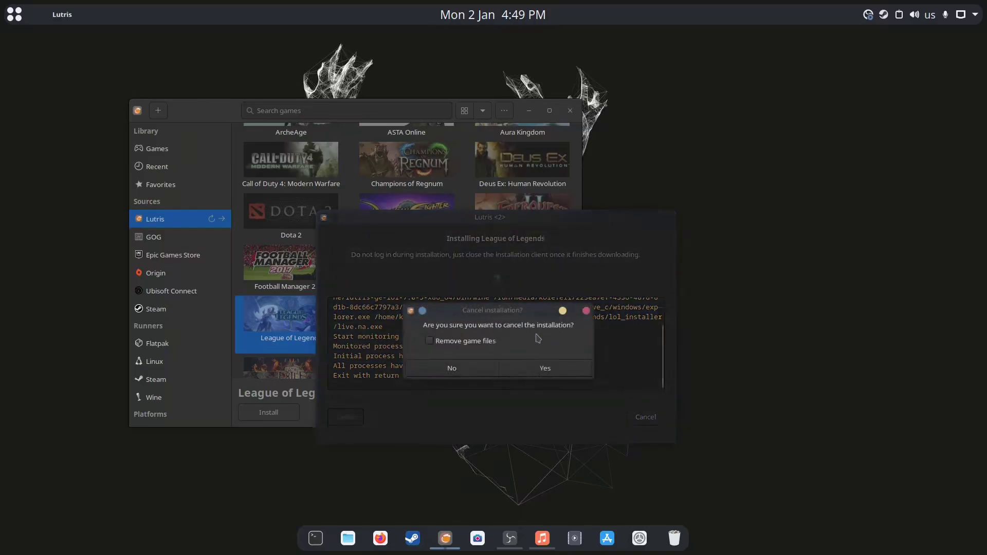
pyautogui.click(533, 371)
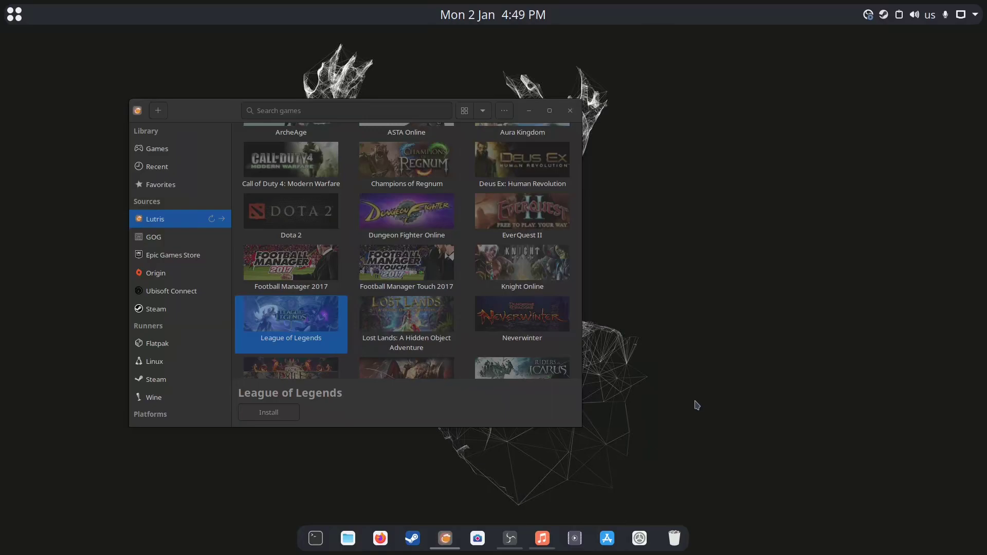
pyautogui.click(570, 111)
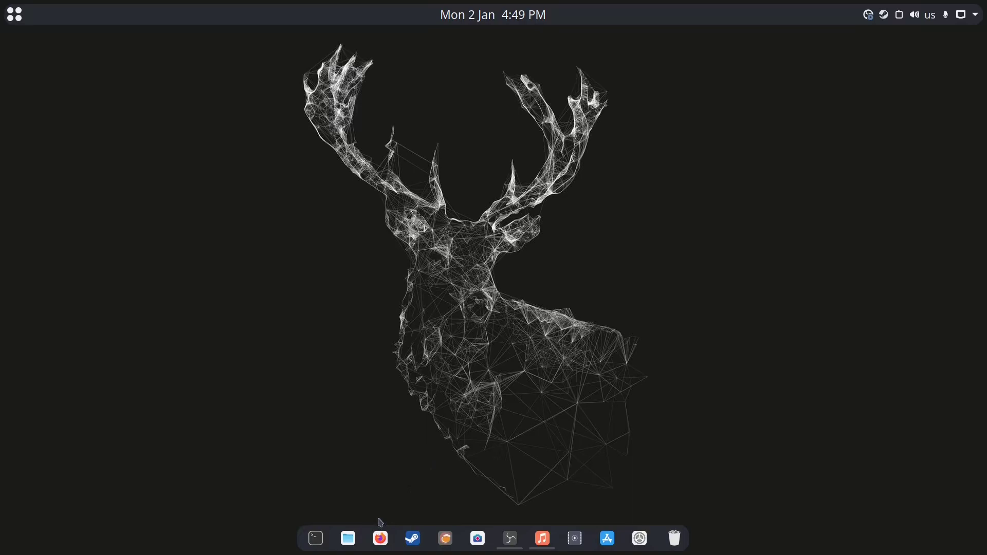
# Open the Dolphin file manager, show hidden files in the Home folder and delete the .wine folder.
pyautogui.click(348, 538)
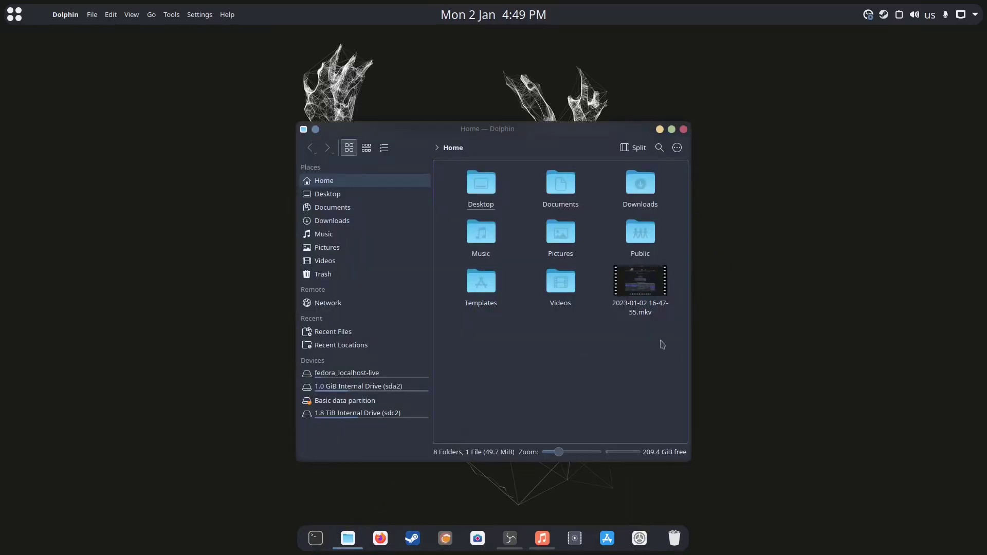
pyautogui.click(677, 148)
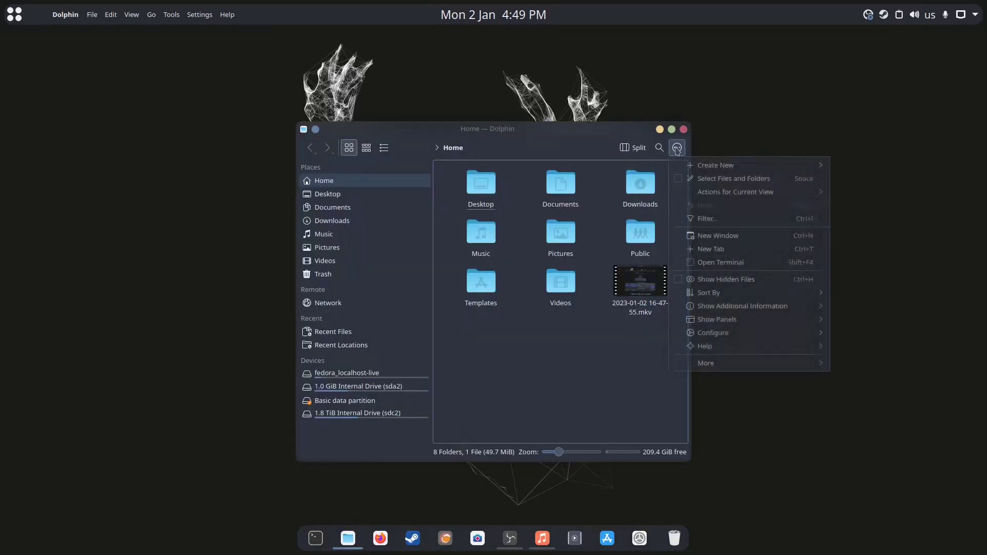
pyautogui.click(723, 281)
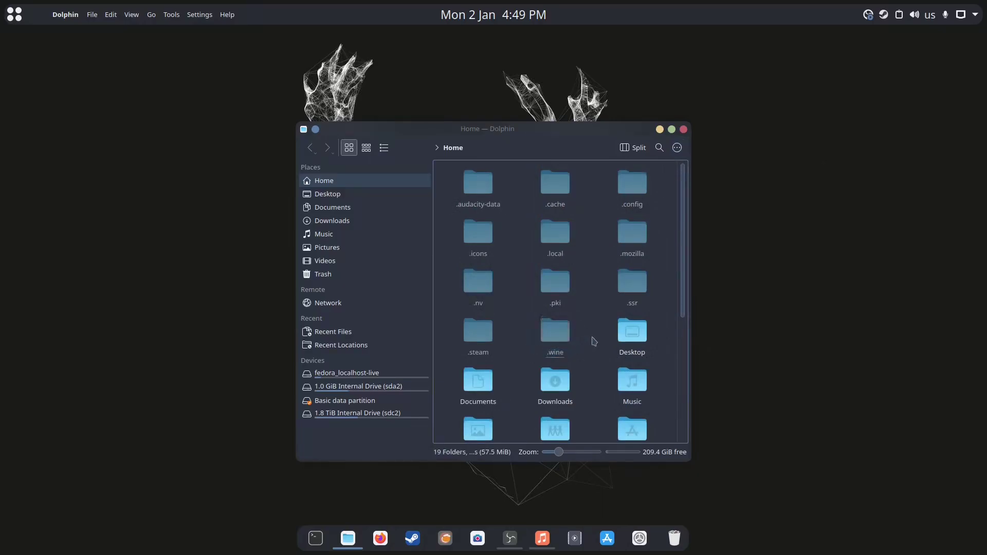
pyautogui.click(545, 348)
pyautogui.press('F2')
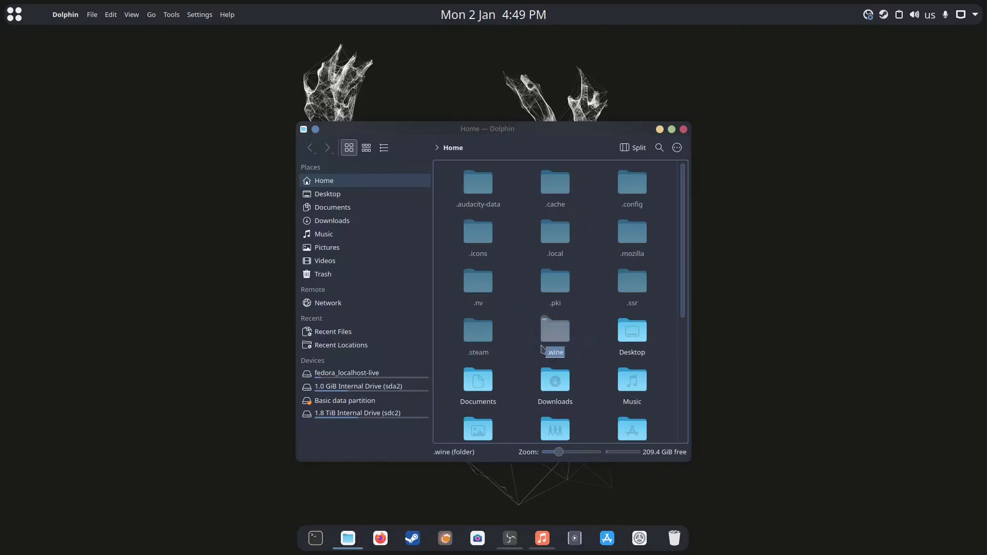
pyautogui.press('Delete')
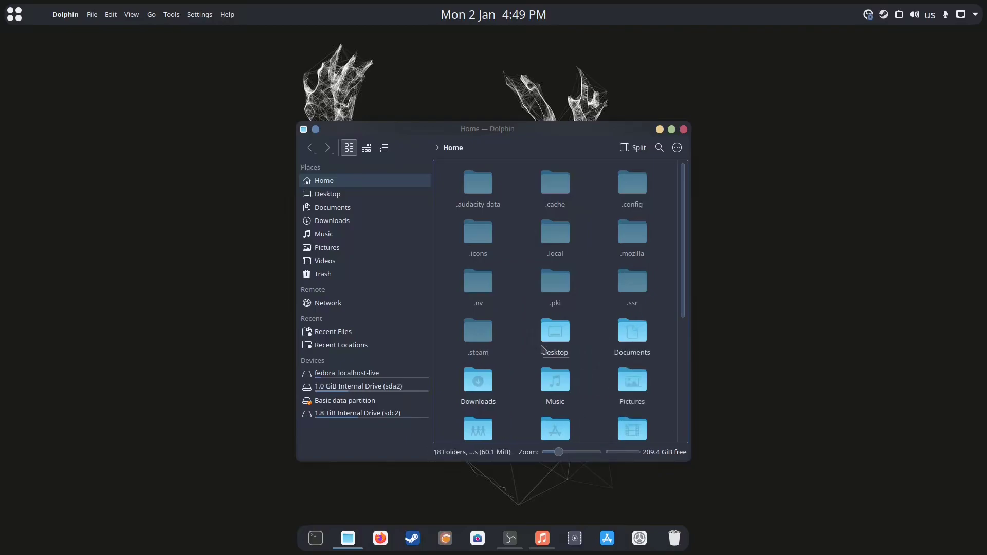
# Hide the hidden files in the Home folder again and close the file manager.
pyautogui.click(677, 147)
pyautogui.click(714, 279)
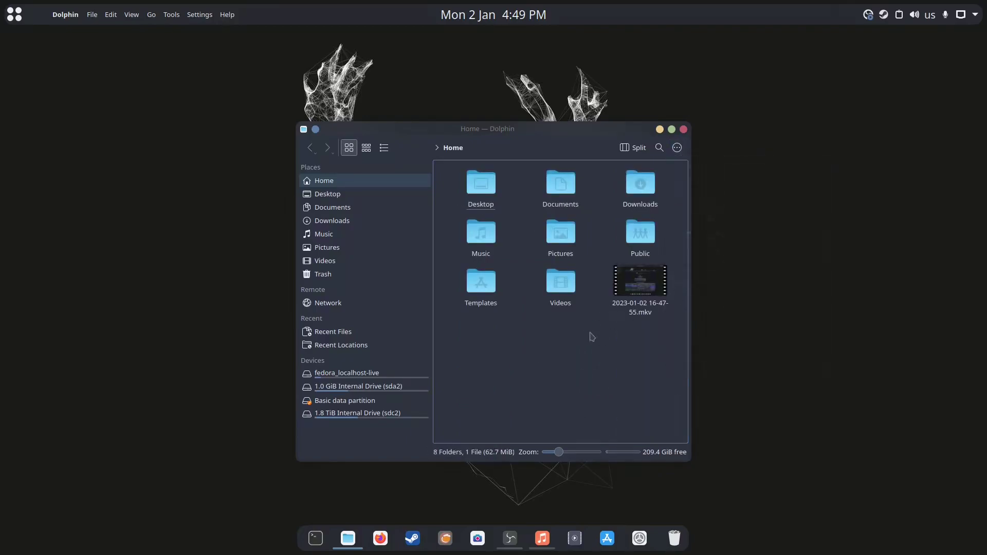
pyautogui.rightClick(492, 383)
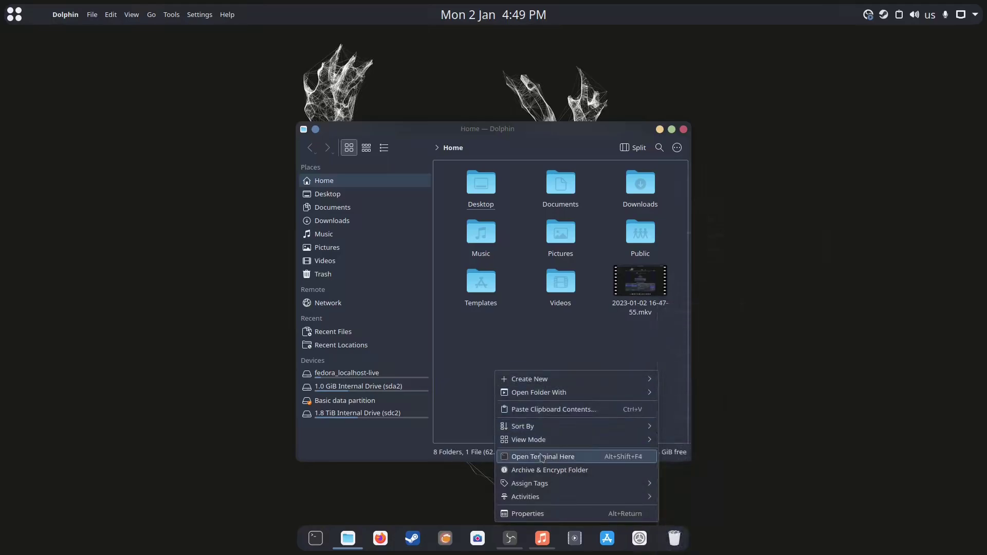
pyautogui.click(586, 361)
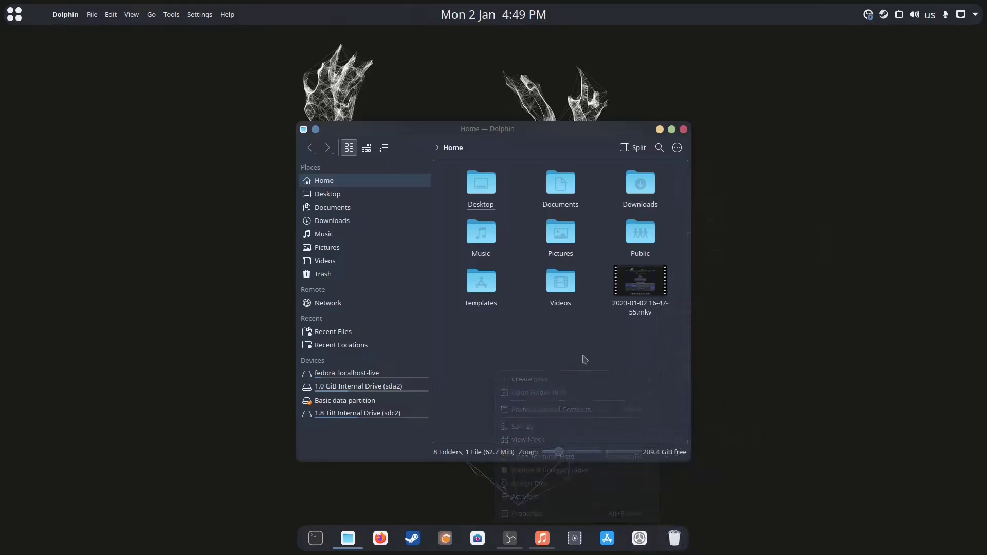
pyautogui.click(685, 130)
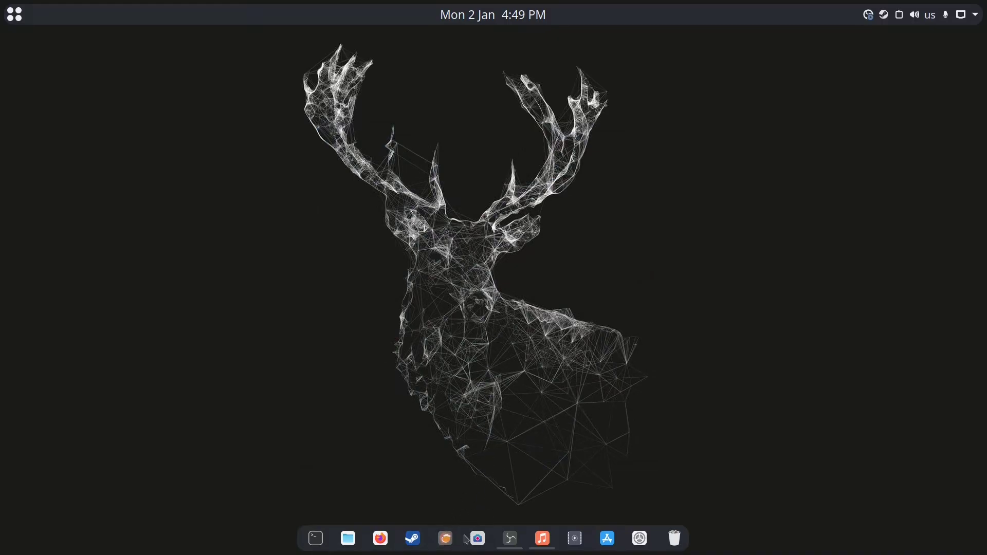
# Reopen Lutris, run the Standard Wine installer for League of Legends with the downloaded setup file, and install the Wine Mono package.
pyautogui.click(445, 538)
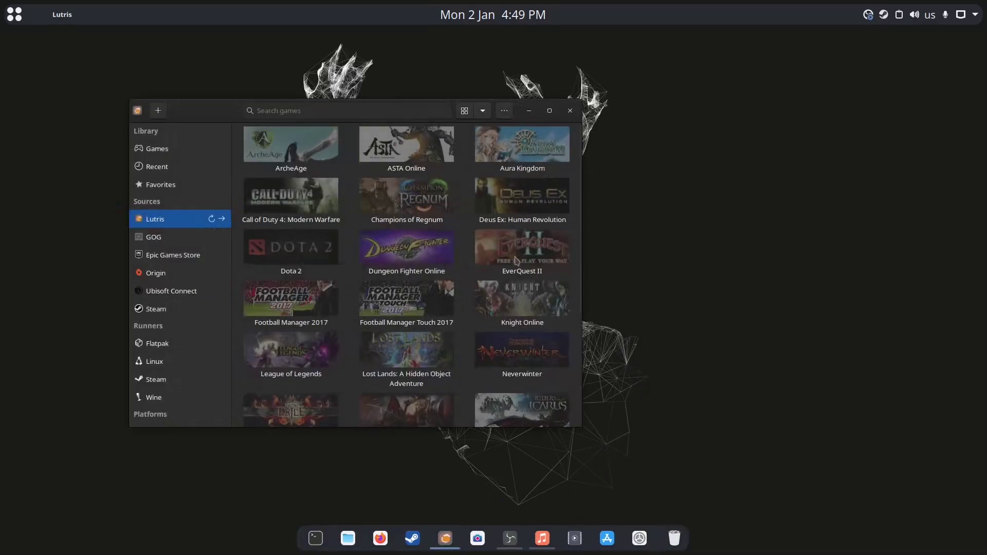
pyautogui.doubleClick(280, 352)
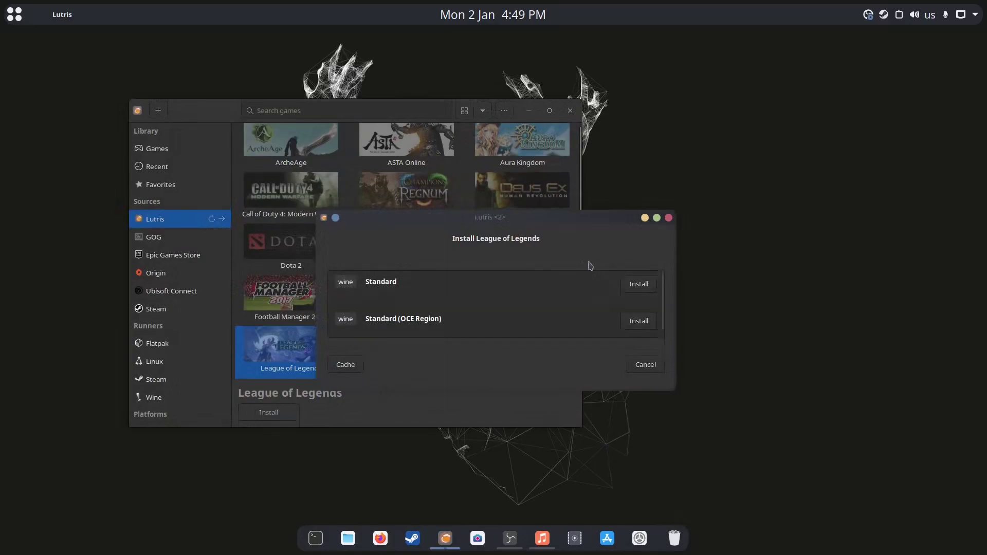
pyautogui.click(640, 288)
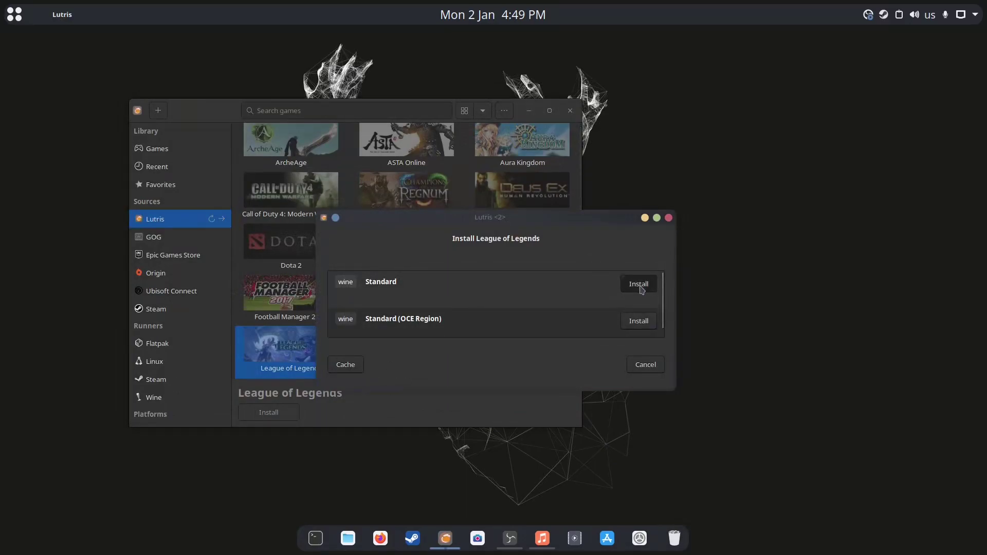
pyautogui.click(659, 406)
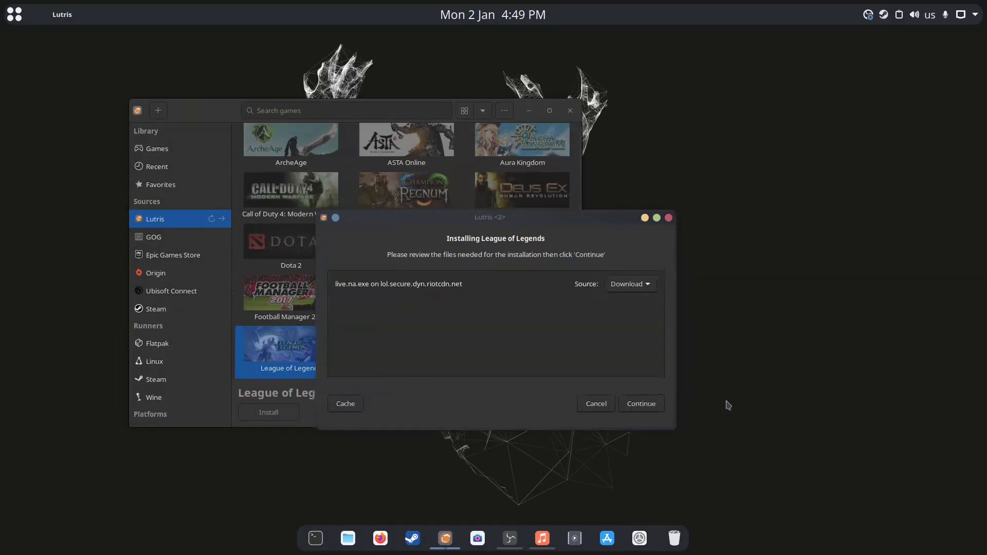
pyautogui.click(661, 409)
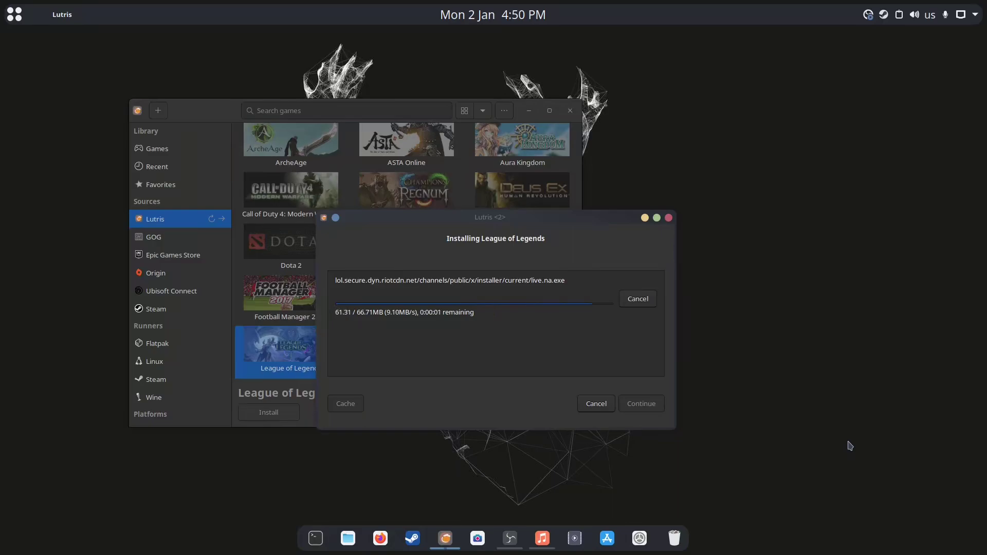
pyautogui.click(652, 418)
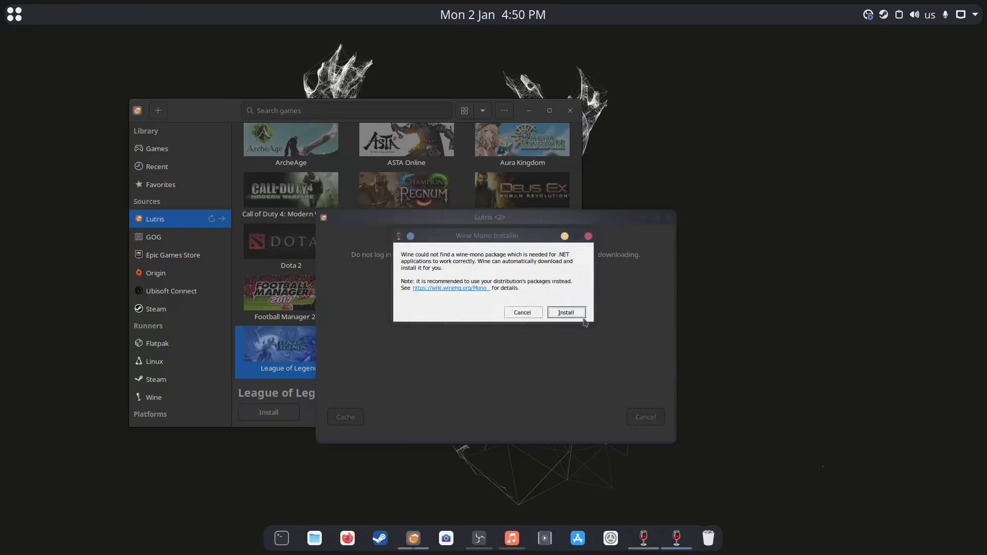
pyautogui.click(570, 312)
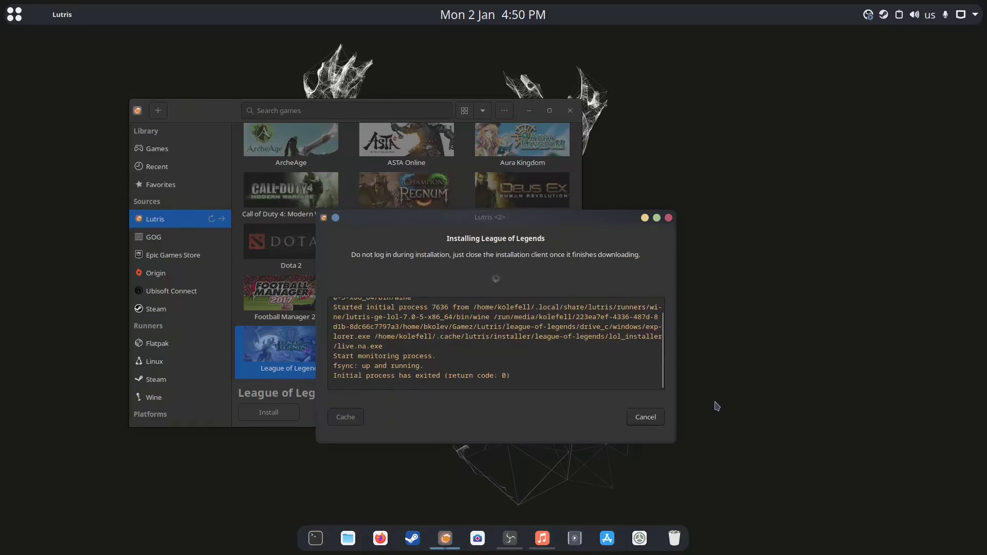
# Proceed with the Riot Games installer and minimize the Riot client's sign-in window.
pyautogui.moveTo(379, 375); pyautogui.dragTo(552, 382)
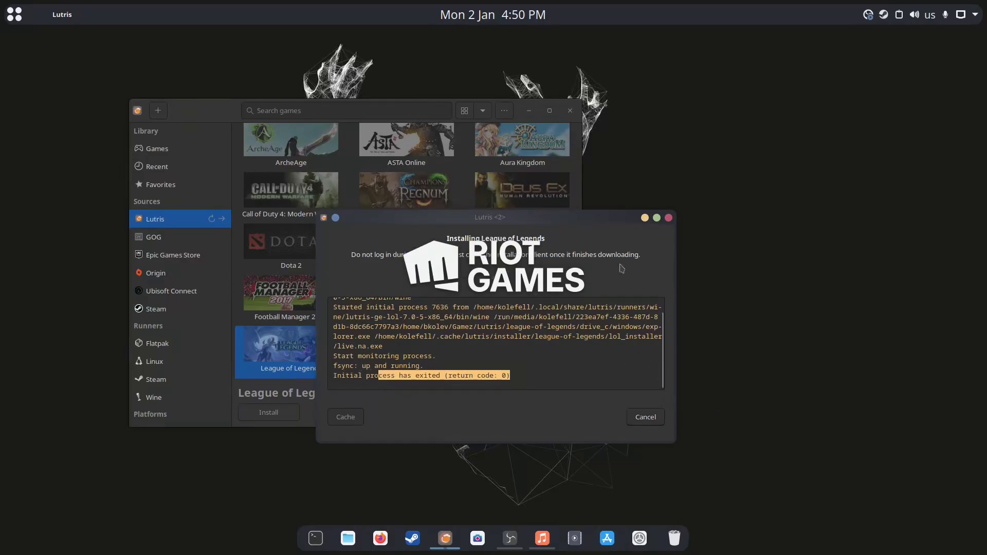
pyautogui.click(502, 363)
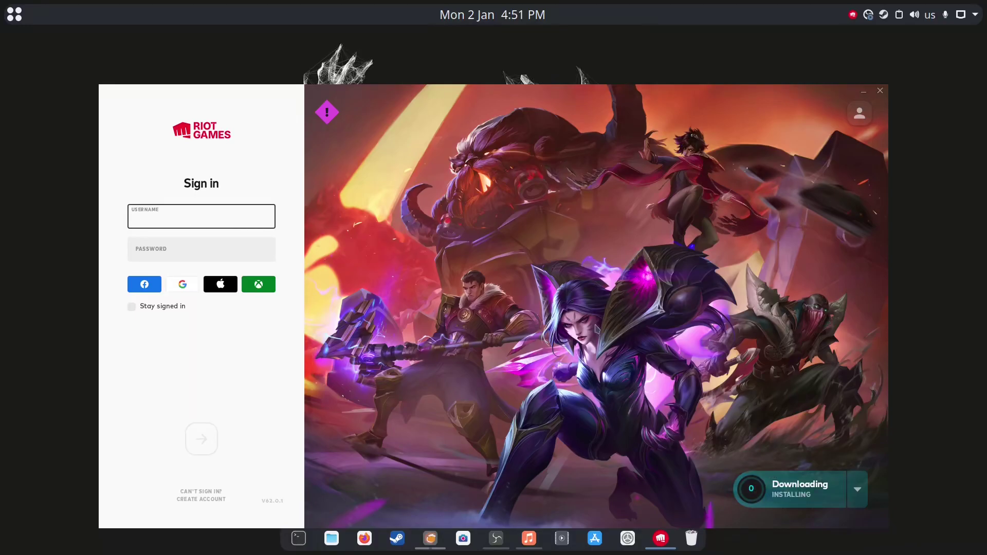
pyautogui.click(863, 91)
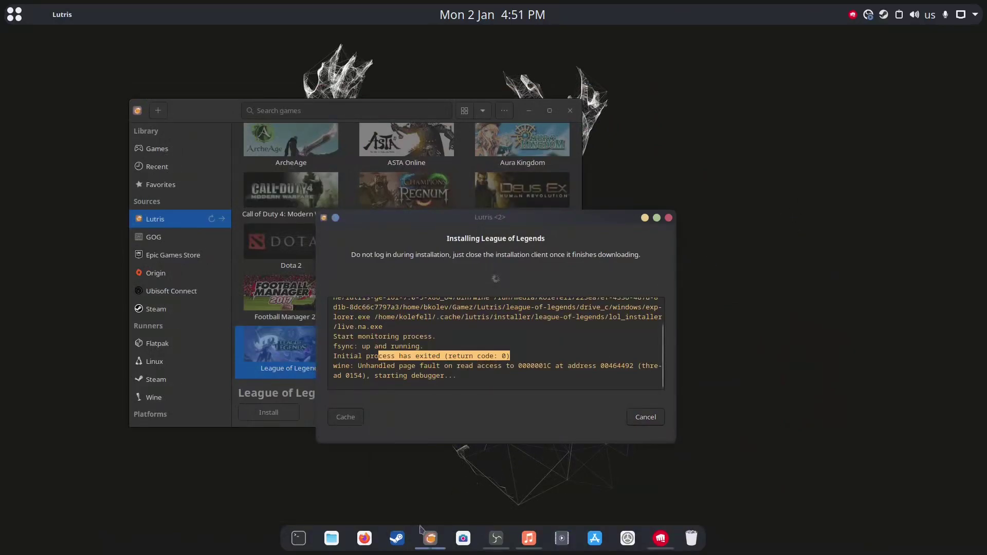
# Check the Home folder's hidden files for the .wine folder in Dolphin, hide them again and close the file manager.
pyautogui.click(332, 539)
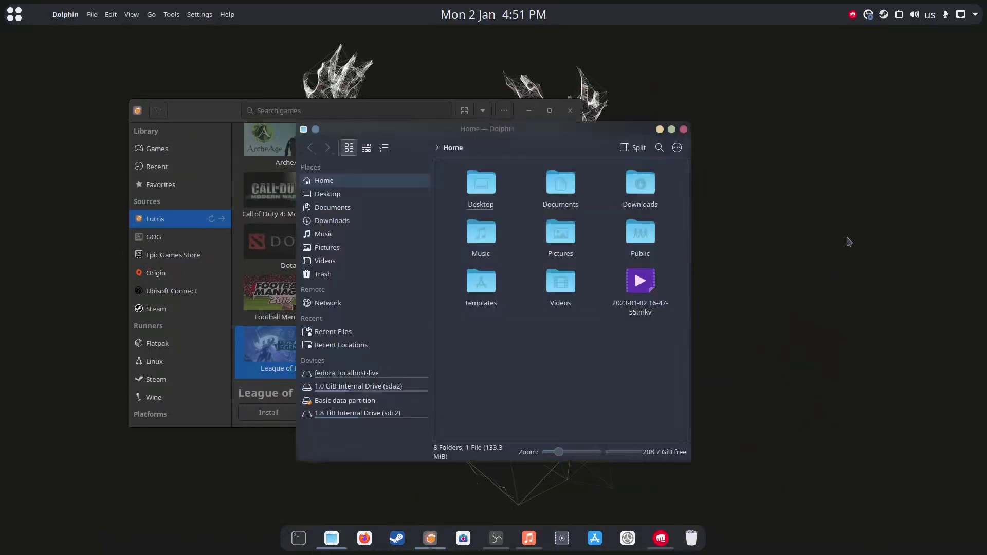
pyautogui.click(677, 148)
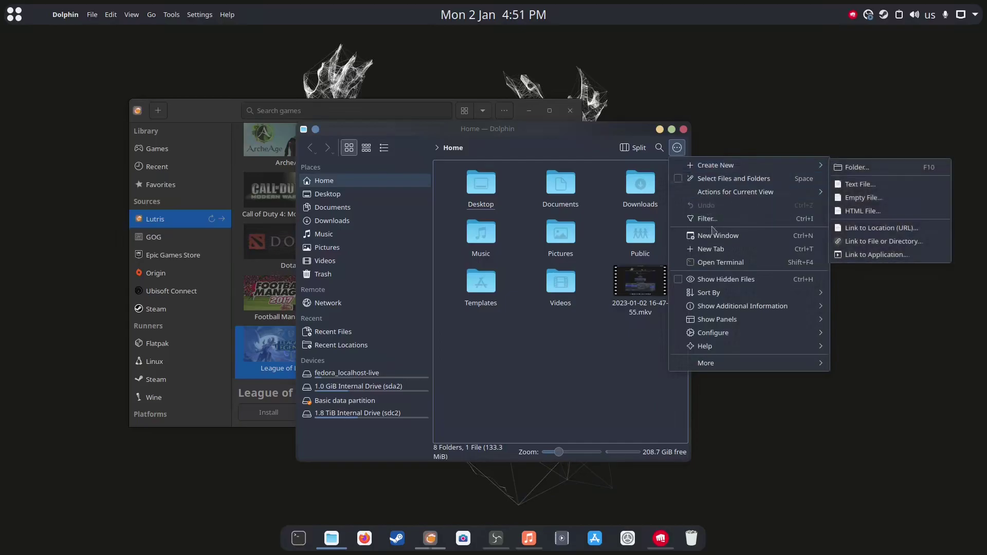
pyautogui.click(716, 280)
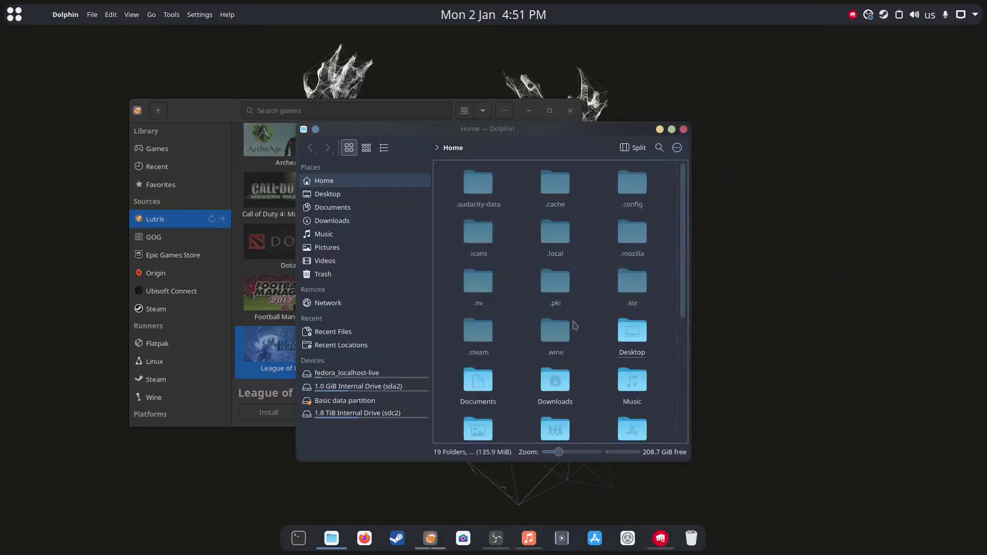
pyautogui.click(565, 338)
pyautogui.click(677, 148)
pyautogui.click(720, 280)
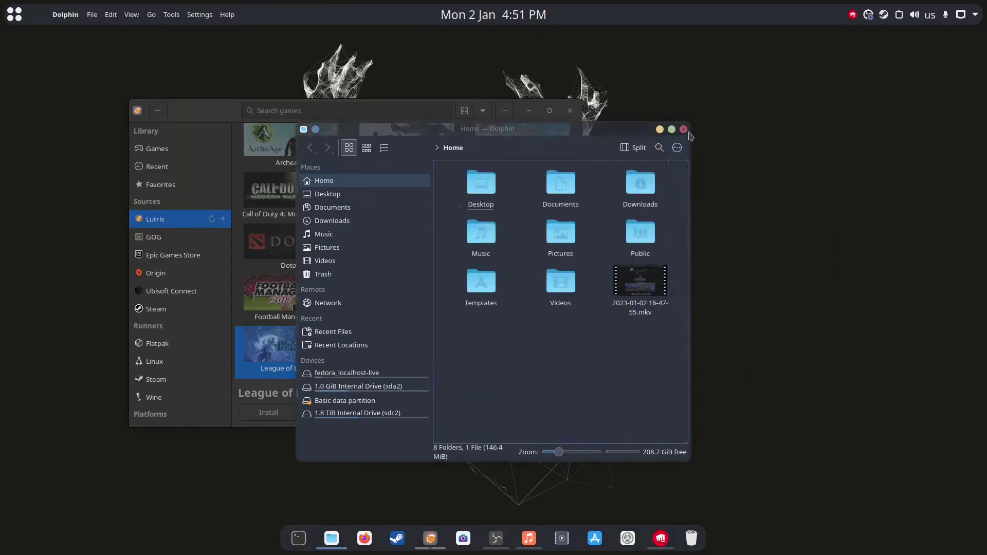
pyautogui.click(683, 129)
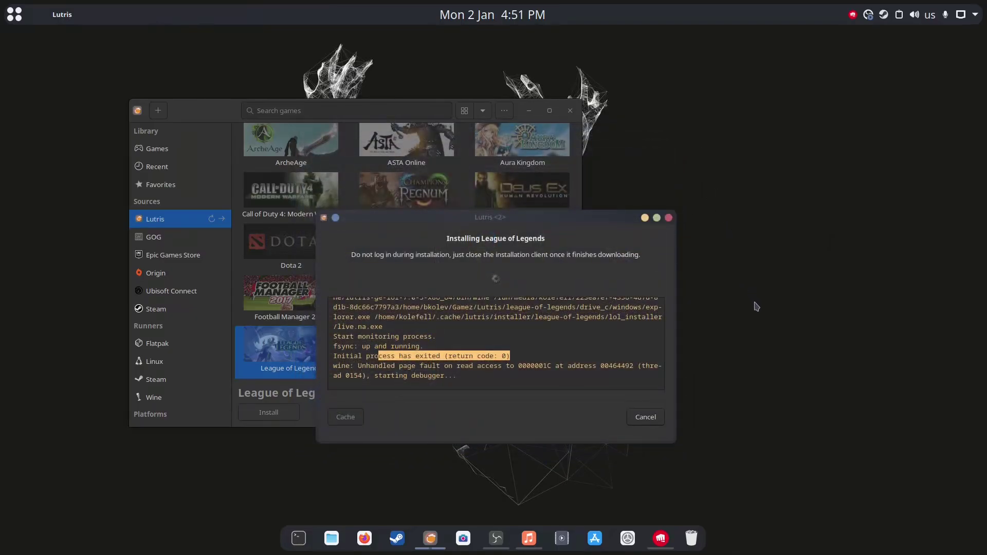